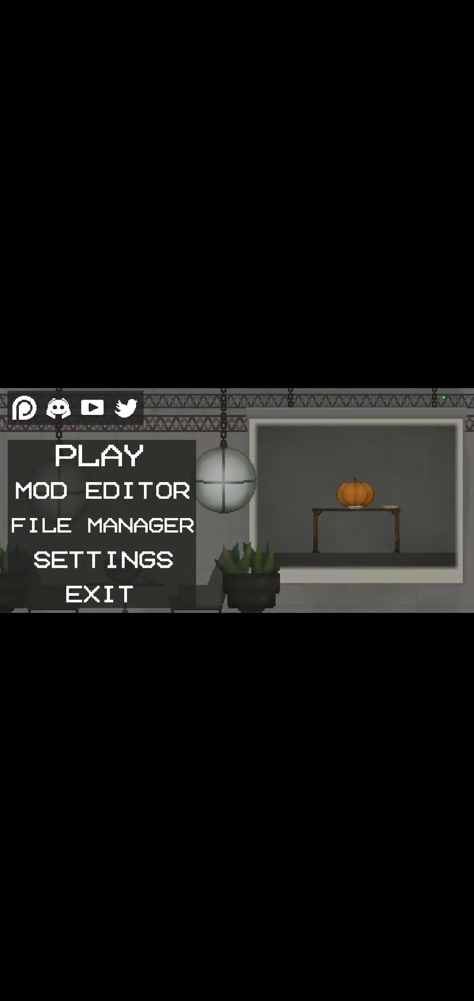
- Start a new mod in the Mod Editor from the orange pumpkin living template
click(143, 491)
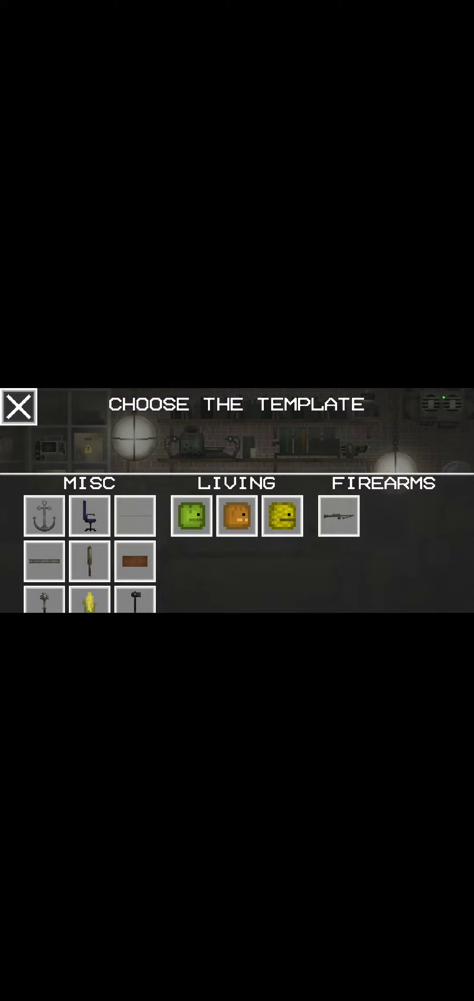
click(236, 515)
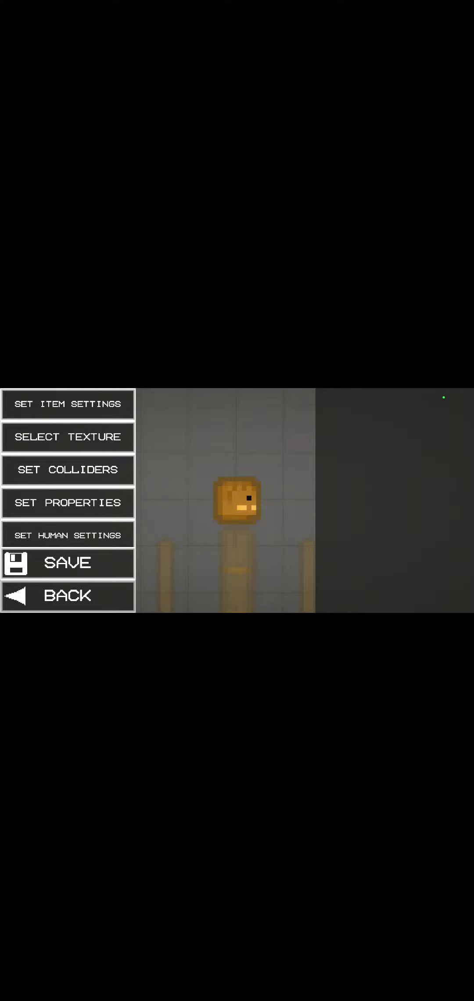
- Bring up the pumpkin part's glow, burn and float property toggles
drag(291, 548, 287, 494)
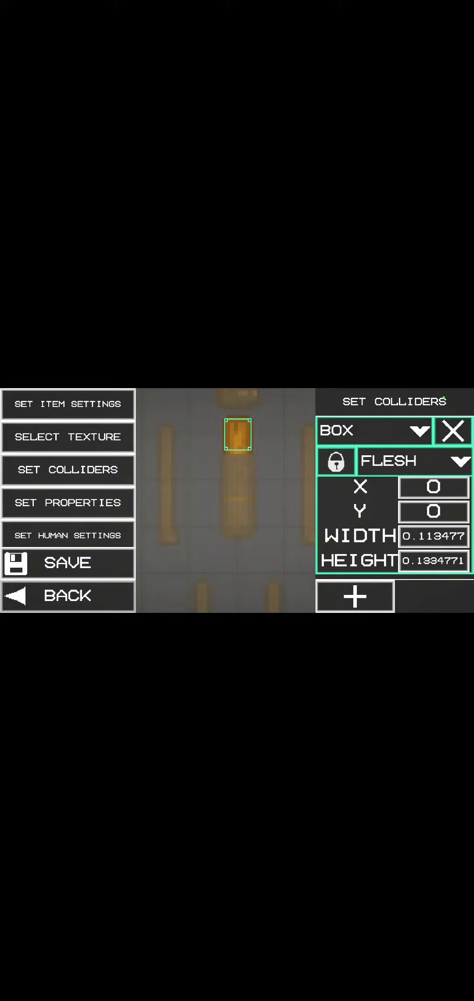
click(67, 502)
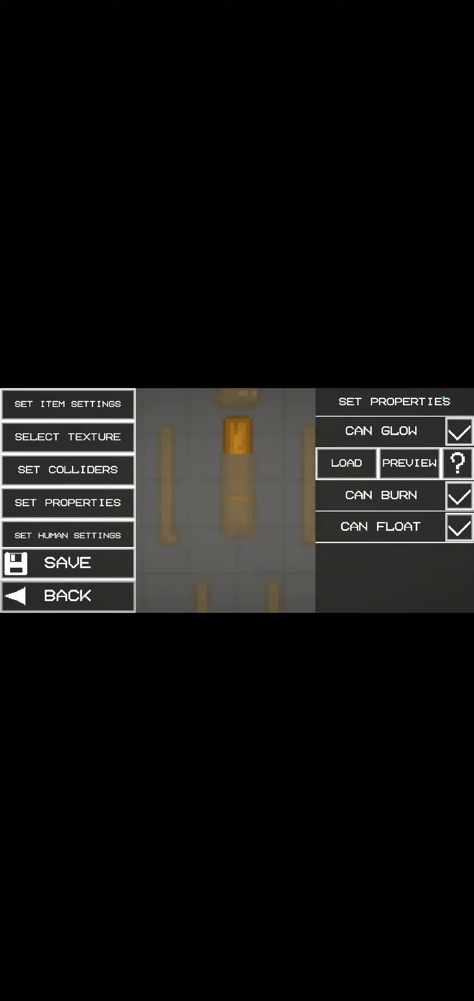
- Select the left foot of the pumpkin ragdoll's left leg
drag(261, 470, 195, 498)
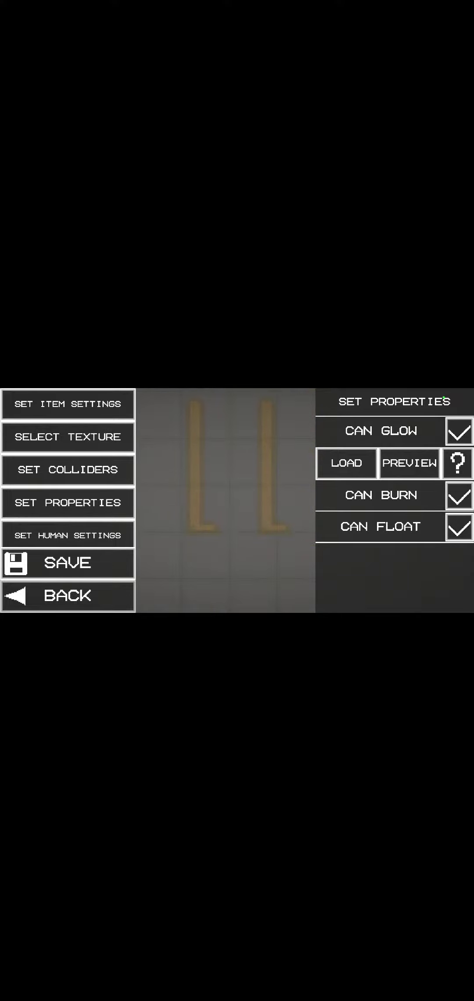
click(271, 493)
click(219, 568)
click(261, 572)
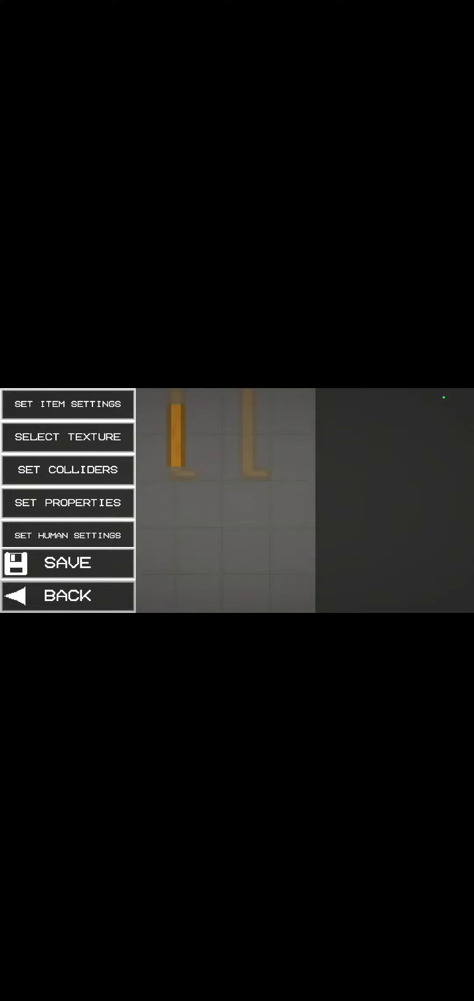
click(244, 545)
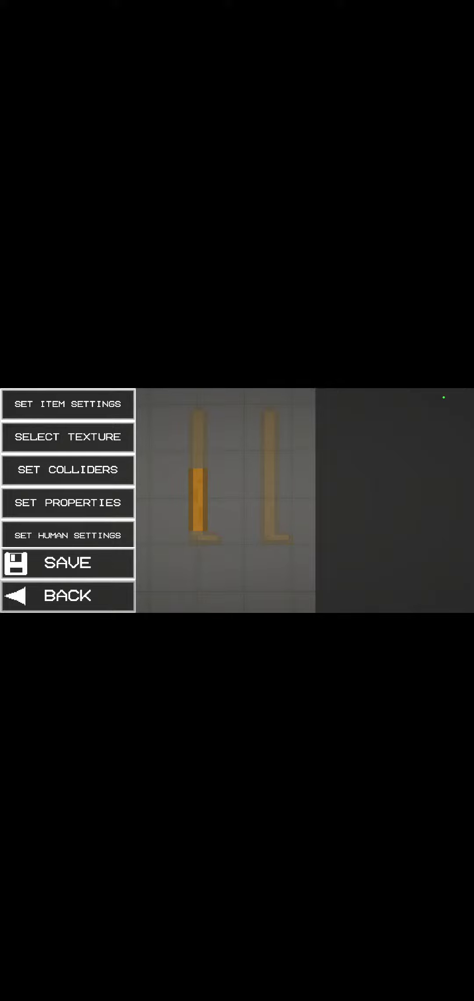
click(200, 502)
- Give the left foot pixels-per-unit 54 and enable Can Glow and Can Float
click(68, 436)
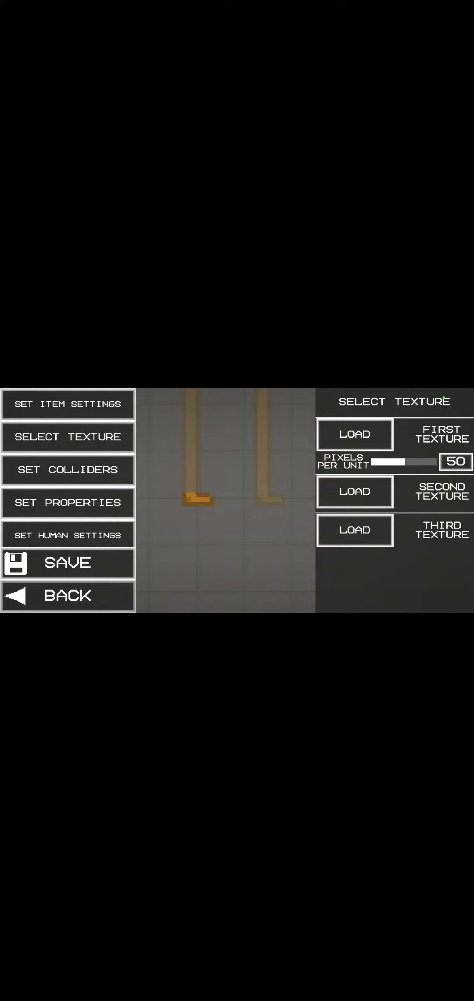
mouse_move(405, 462)
mouse_down()
mouse_move(404, 467)
mouse_move(408, 462)
mouse_up()
click(68, 503)
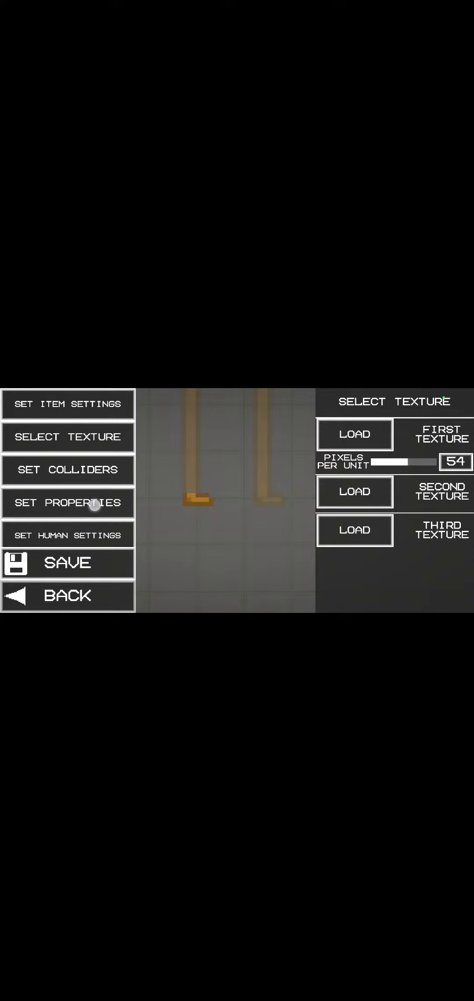
click(459, 431)
click(459, 526)
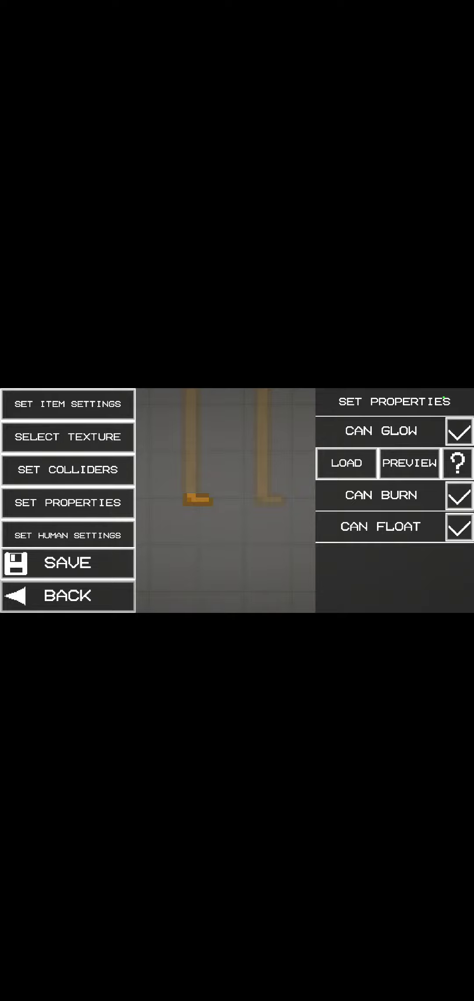
- Bring up the mod's item file settings to save the pumpkin character
click(68, 403)
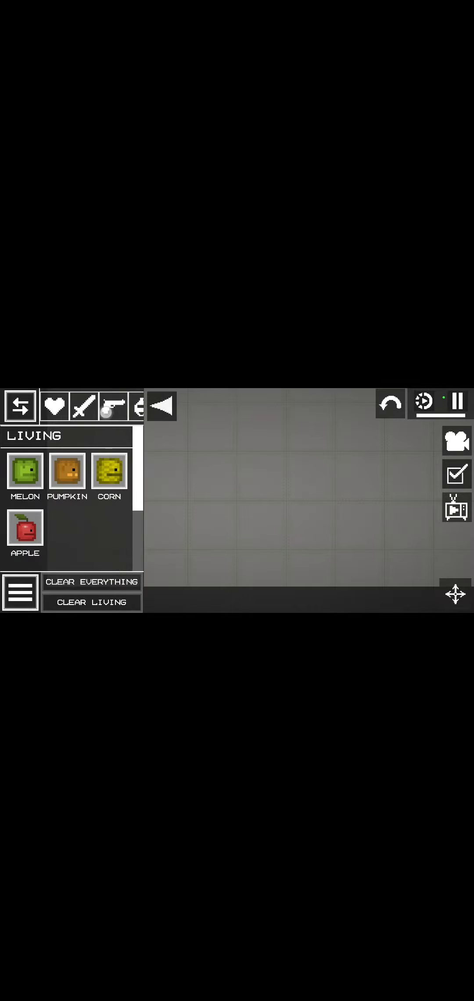
mouse_move(108, 412)
mouse_down()
mouse_move(93, 412)
mouse_move(133, 411)
mouse_up()
- Browse the spawn categories toward the section listing the saved Untitled item
click(82, 407)
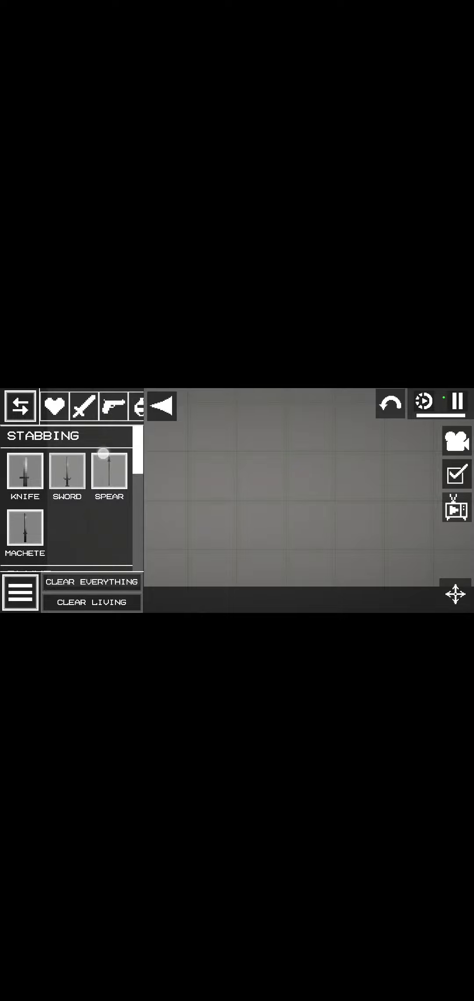
drag(146, 481, 145, 552)
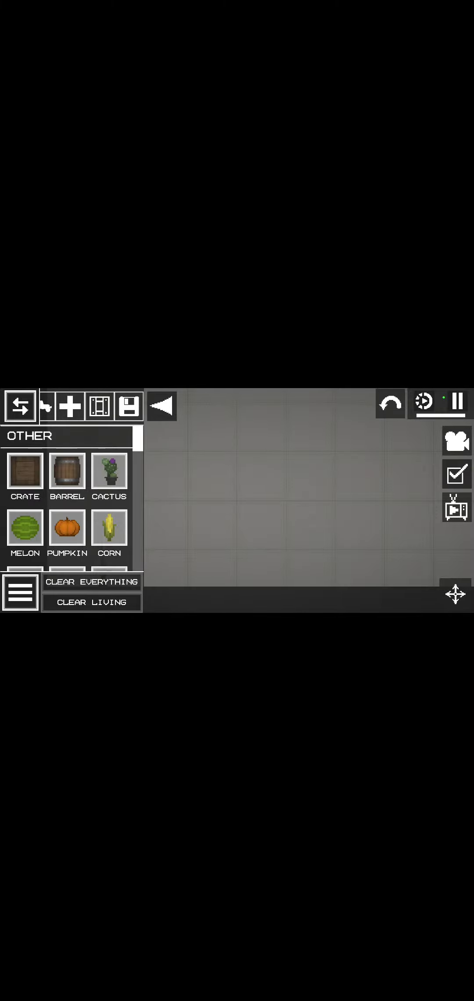
mouse_move(67, 547)
mouse_down()
mouse_move(66, 445)
mouse_move(67, 548)
mouse_up()
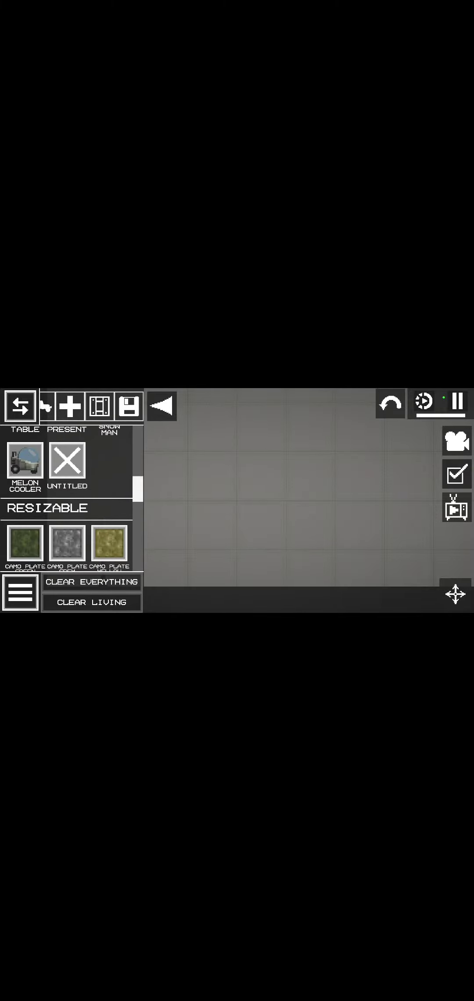